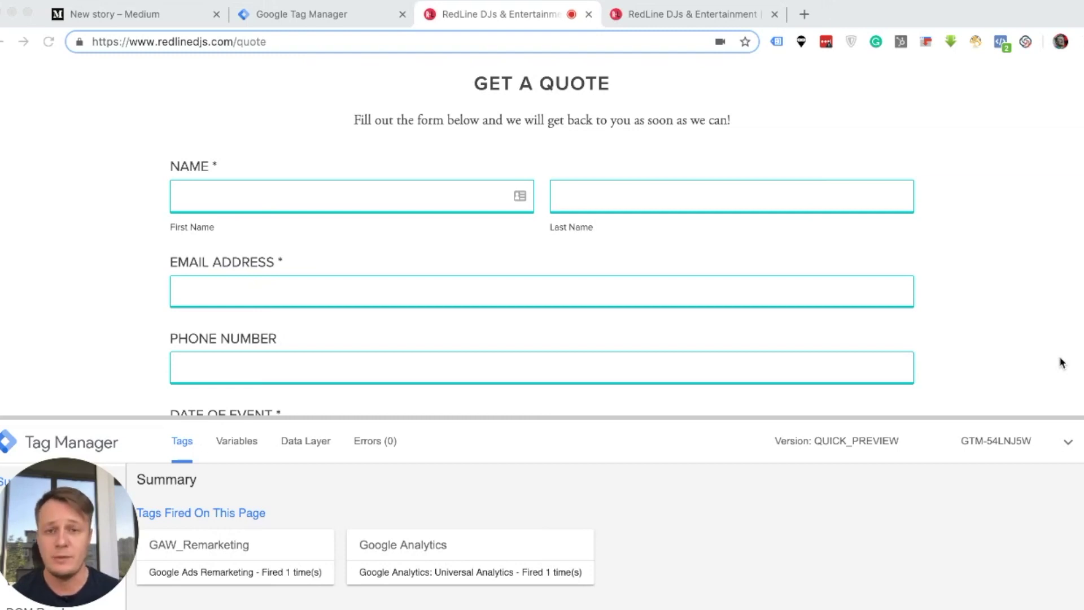
Step: Fill in the quote form's first and last name as "Test" and enter a test e-mail address
{"action": "scroll", "coordinate": [770, 263], "scroll_direction": "up", "scroll_amount": 1}
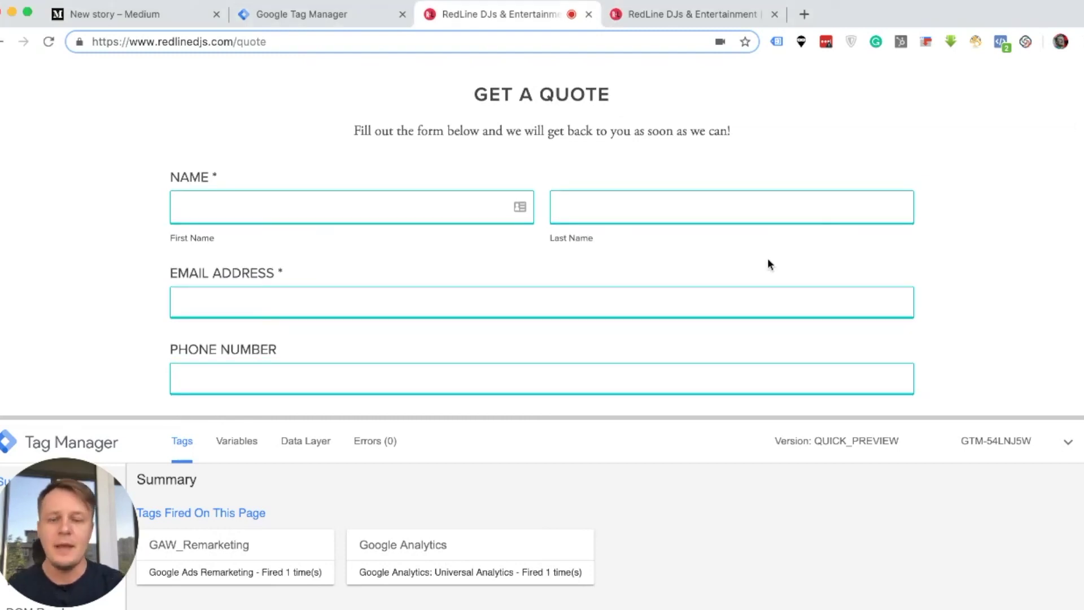
{"action": "scroll", "coordinate": [453, 263], "scroll_direction": "down", "scroll_amount": 3}
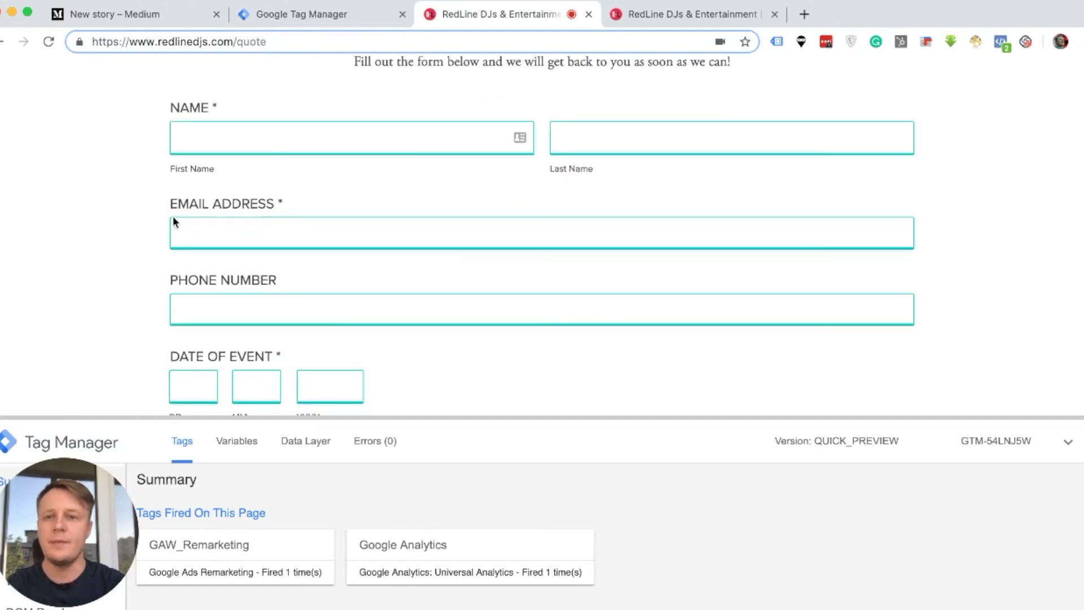
{"action": "left_click", "coordinate": [205, 145]}
{"action": "type", "text": "Test"}
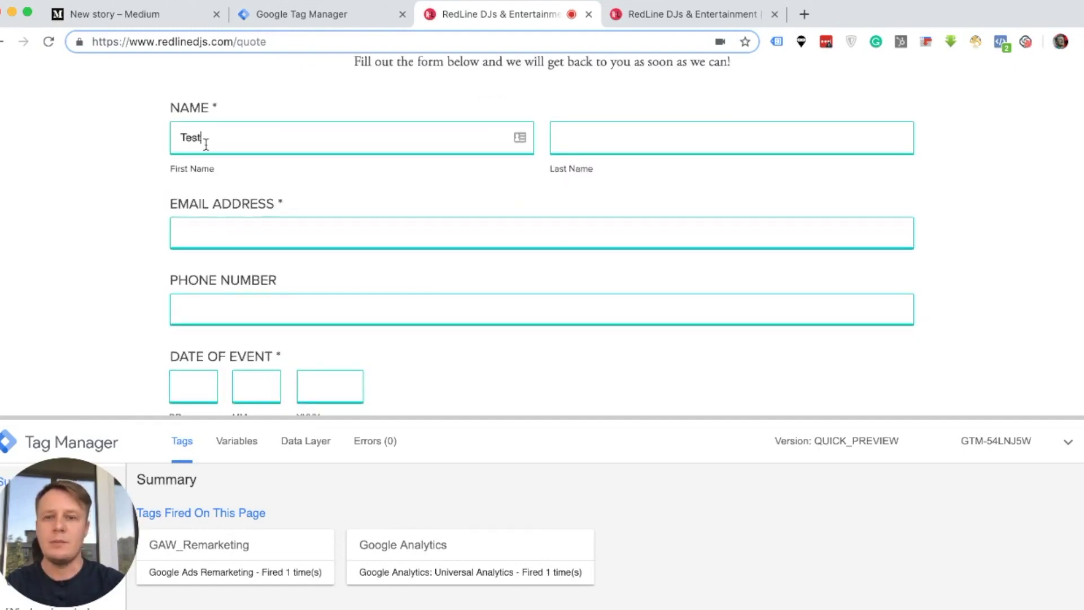
{"action": "left_click", "coordinate": [553, 138]}
{"action": "type", "text": "Test"}
{"action": "left_click", "coordinate": [410, 234]}
{"action": "type", "text": "test@"}
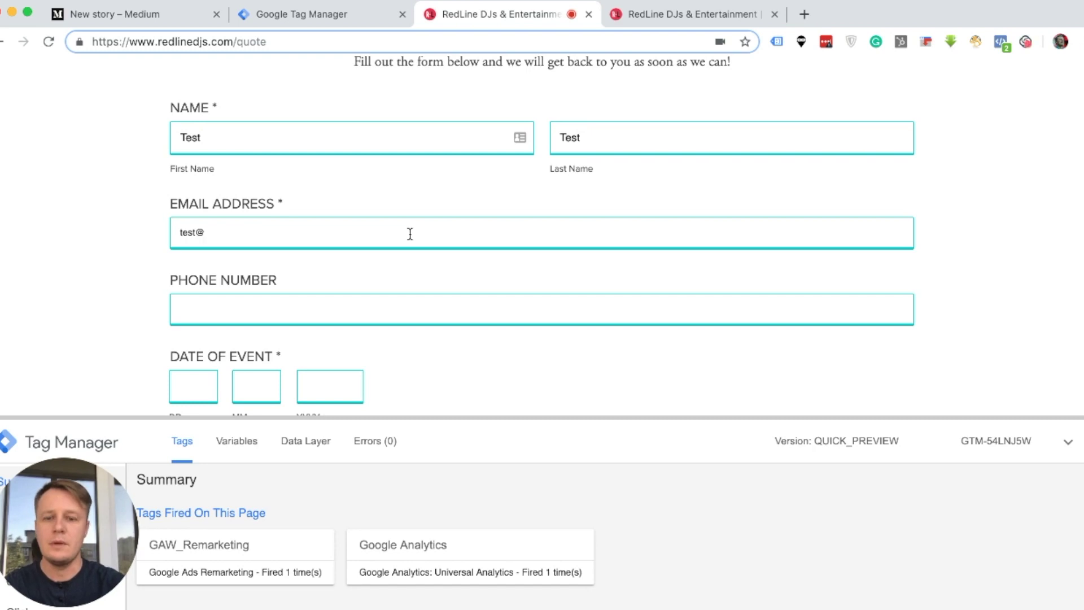
{"action": "type", "text": "test.con"}
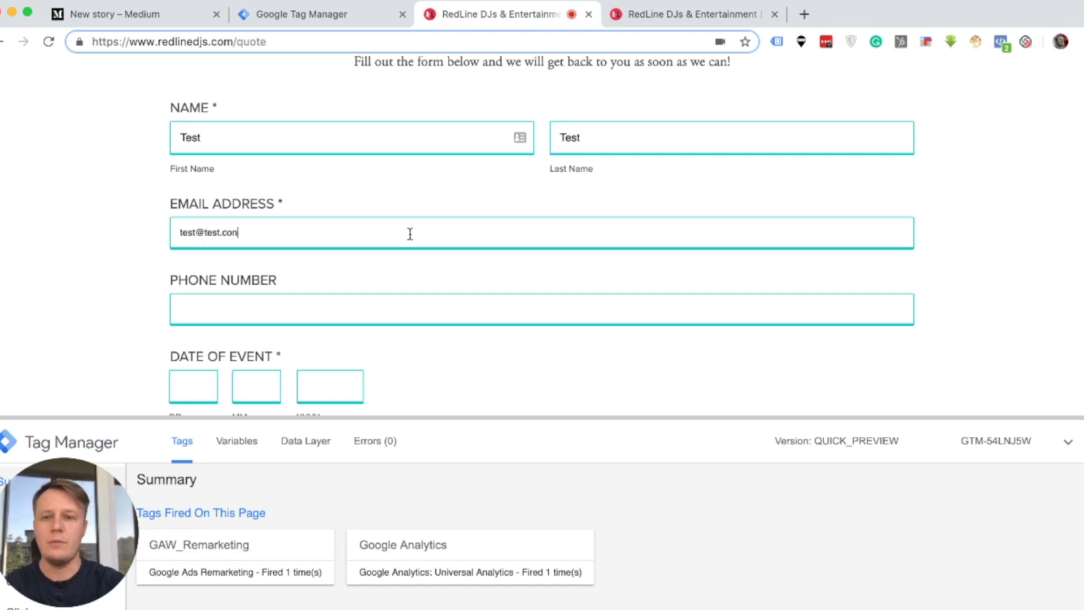
{"action": "key", "text": "BackSpace"}
{"action": "type", "text": "m"}
Step: Set the quote form's date of event to day 11, month 11, year 2020
{"action": "scroll", "coordinate": [409, 235], "scroll_direction": "down", "scroll_amount": 5}
{"action": "left_click", "coordinate": [182, 255]}
{"action": "type", "text": "11"}
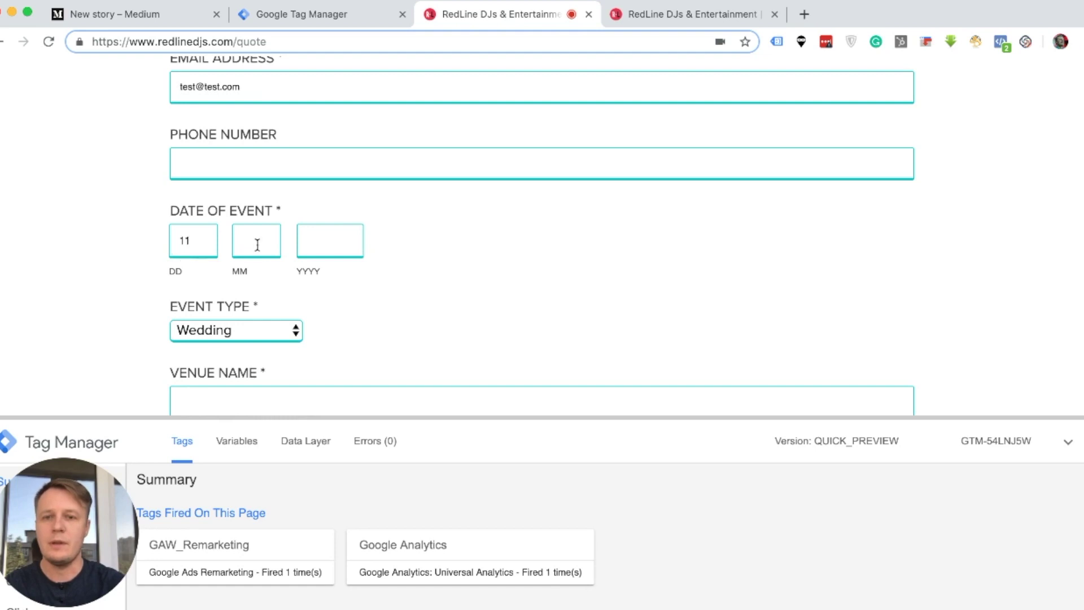
{"action": "type", "text": "11"}
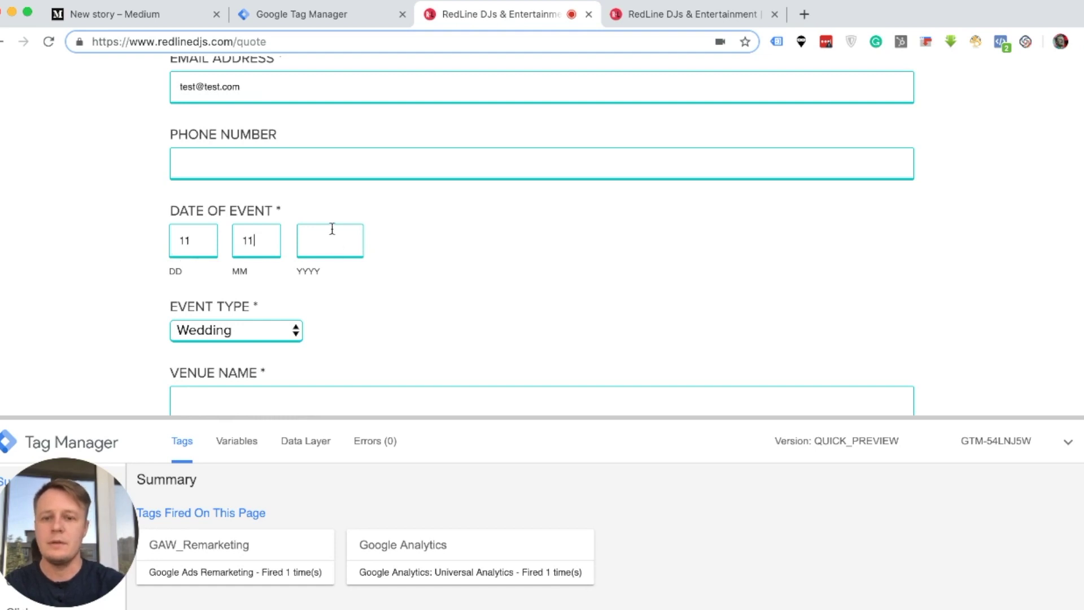
{"action": "type", "text": "2020"}
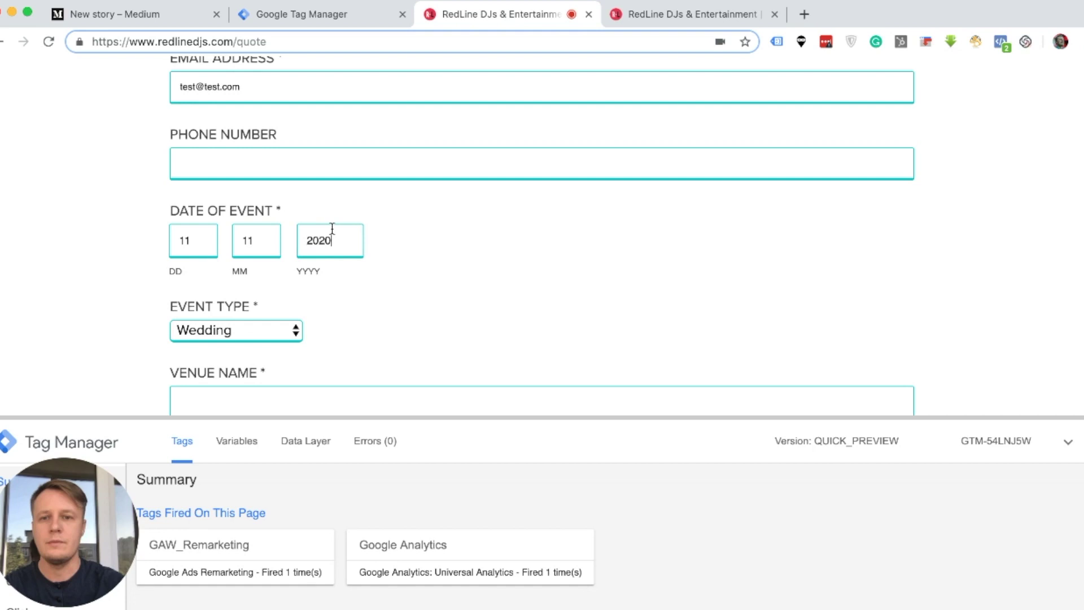
Step: Enter "test" as both the venue name and the venue location, and 100 as the guest count
{"action": "scroll", "coordinate": [289, 259], "scroll_direction": "down", "scroll_amount": 4}
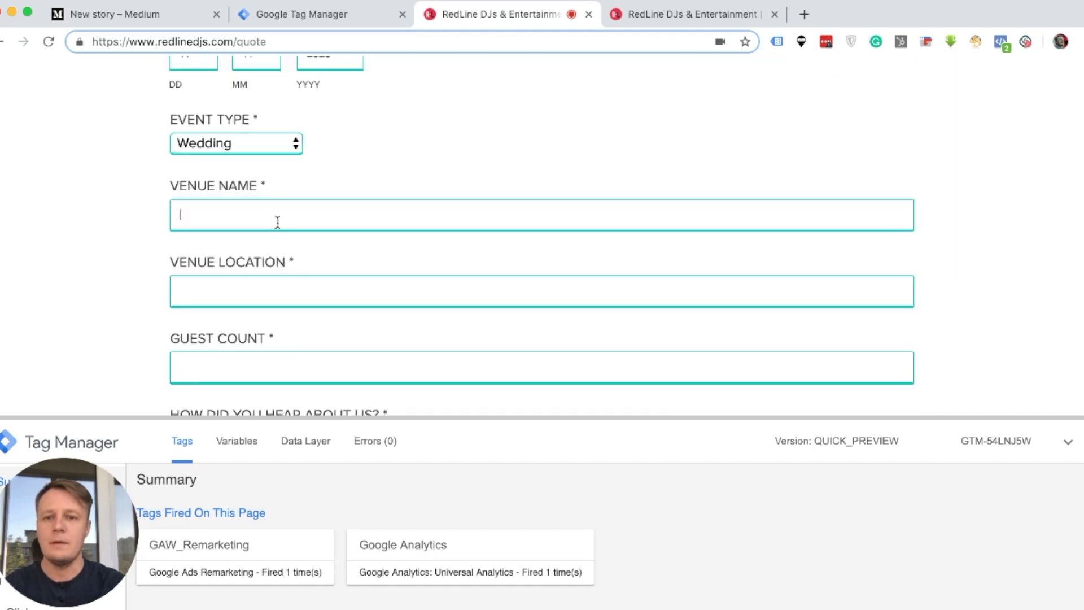
{"action": "type", "text": "test"}
{"action": "left_click", "coordinate": [275, 289]}
{"action": "type", "text": "test"}
{"action": "scroll", "coordinate": [273, 288], "scroll_direction": "down", "scroll_amount": 2}
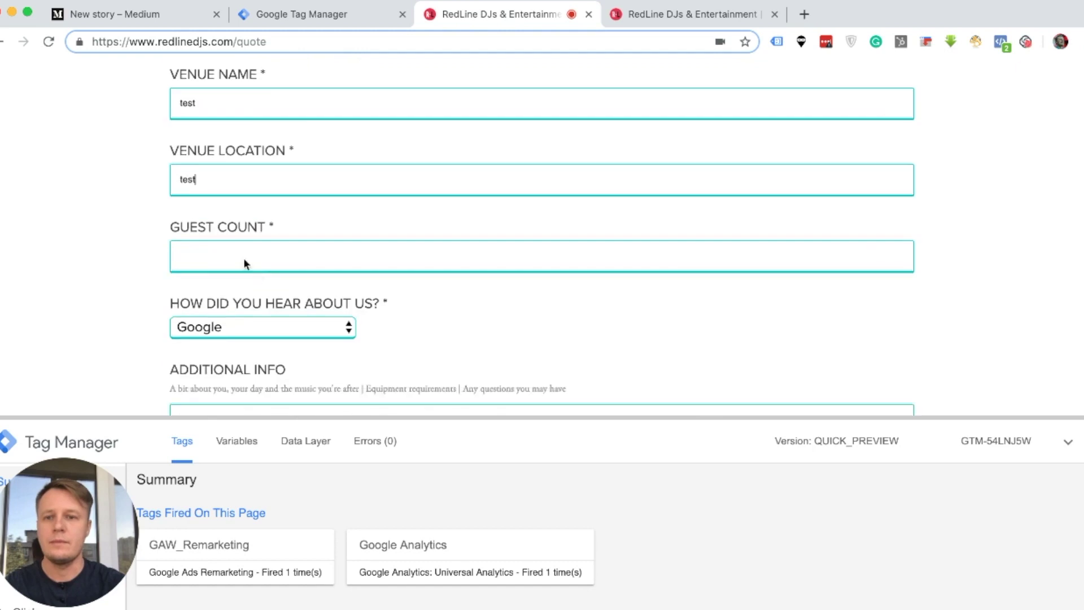
{"action": "left_click", "coordinate": [244, 254]}
{"action": "type", "text": "100"}
Step: Submit the completed quote form, leaving the additional info empty
{"action": "scroll", "coordinate": [243, 252], "scroll_direction": "down", "scroll_amount": 3}
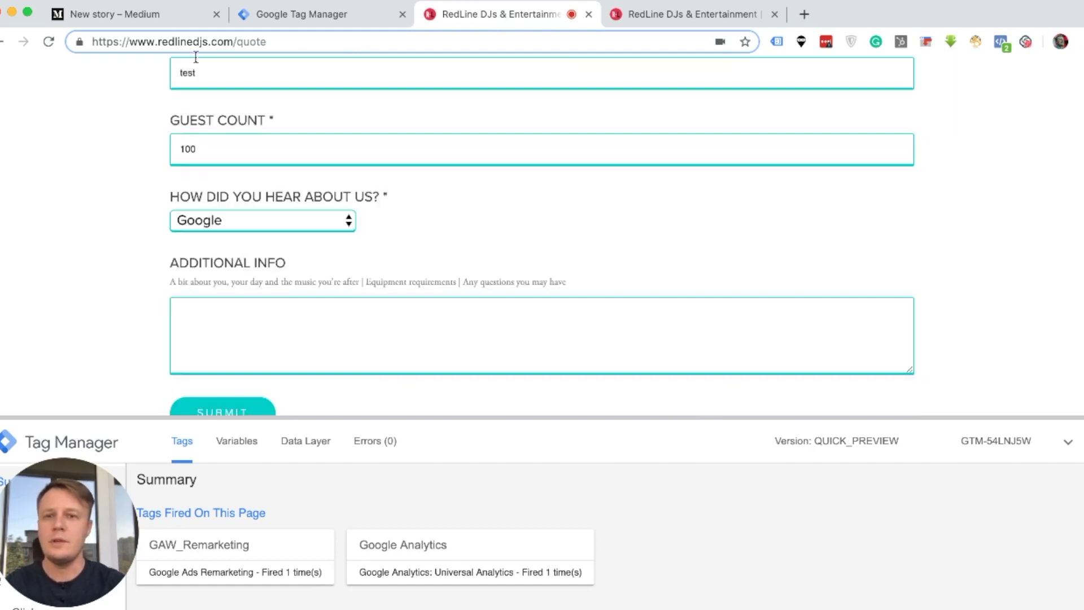
{"action": "scroll", "coordinate": [133, 170], "scroll_direction": "down", "scroll_amount": 2}
{"action": "left_click", "coordinate": [226, 326]}
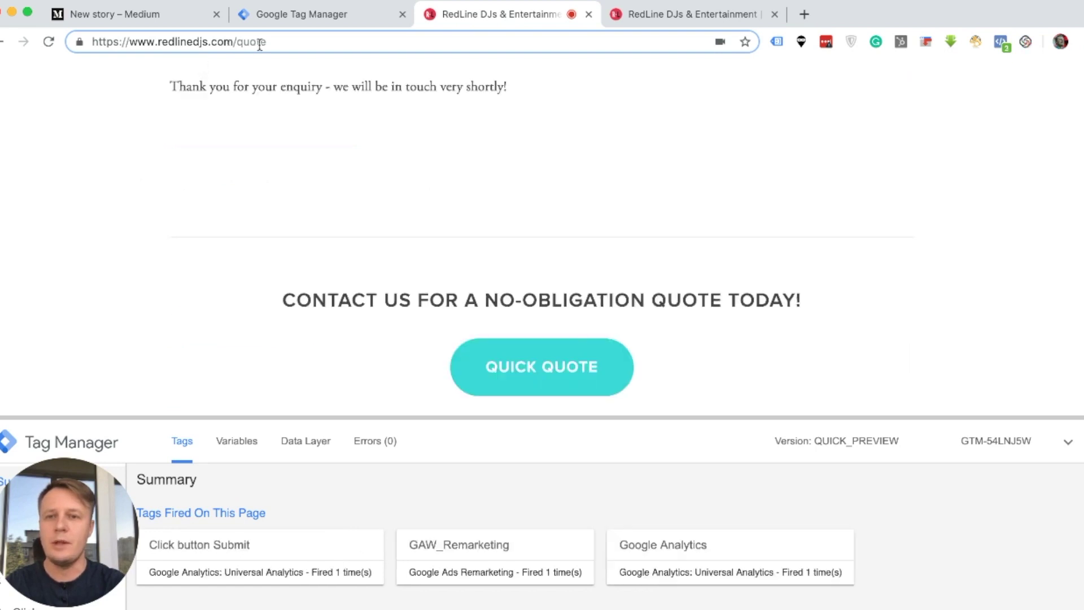
Step: Inspect the thank-you message in the developer tools and select its enclosing form-submission-text div
{"action": "scroll", "coordinate": [268, 135], "scroll_direction": "up", "scroll_amount": 2}
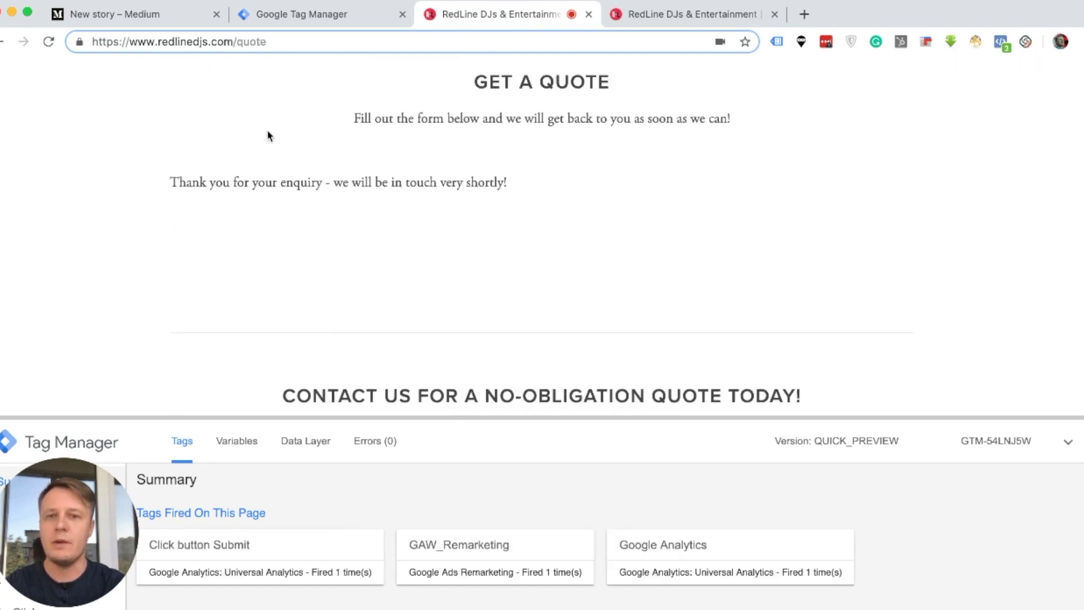
{"action": "scroll", "coordinate": [269, 136], "scroll_direction": "up", "scroll_amount": 1}
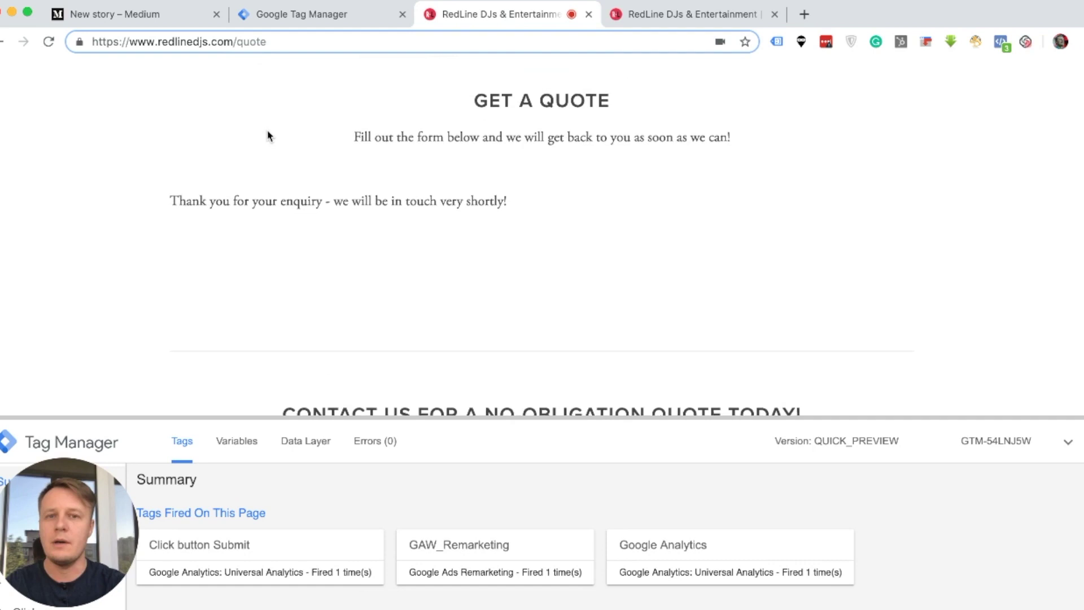
{"action": "triple_click", "coordinate": [229, 201]}
{"action": "left_click", "coordinate": [181, 201]}
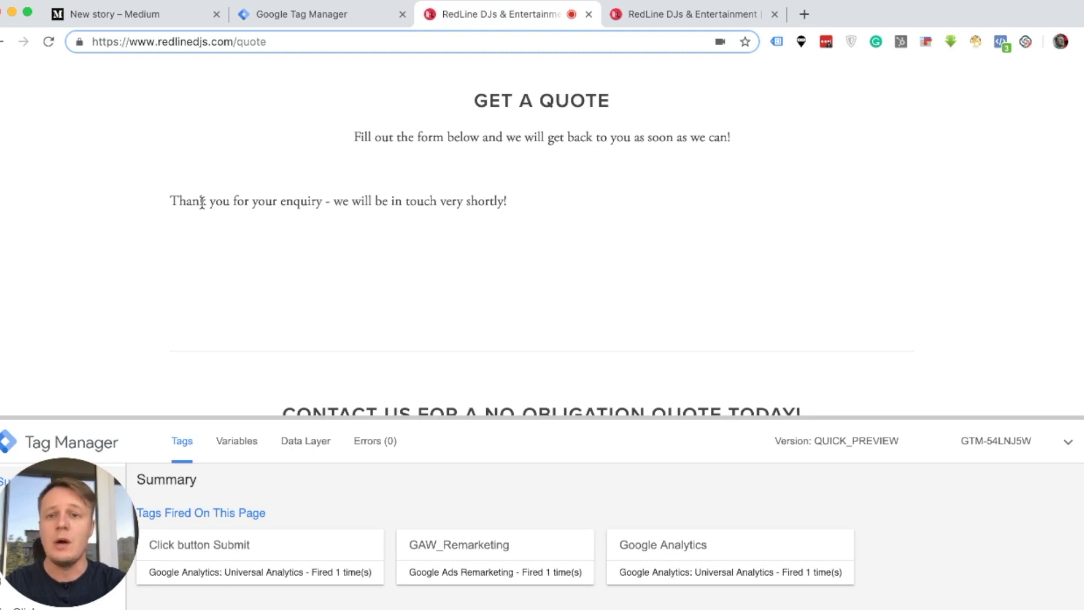
{"action": "triple_click", "coordinate": [202, 202]}
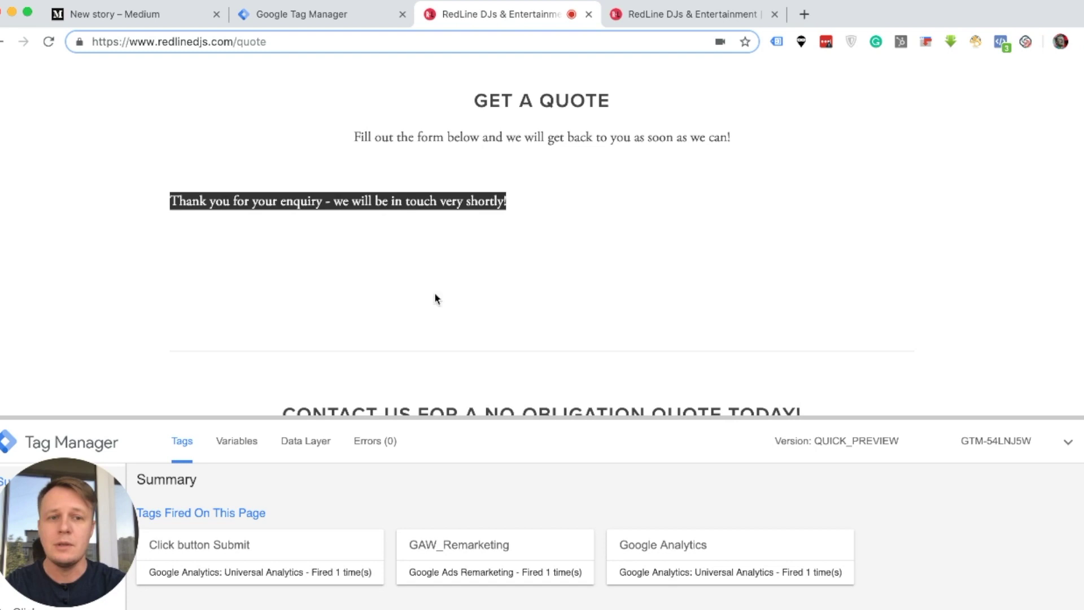
{"action": "key", "text": "super+alt+i"}
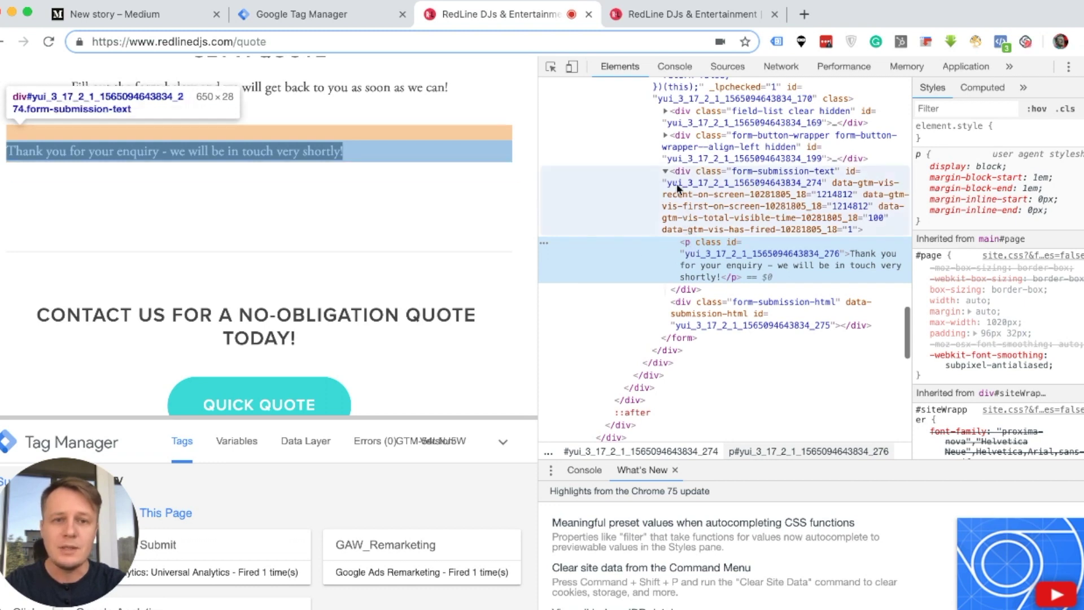
{"action": "left_click", "coordinate": [711, 172]}
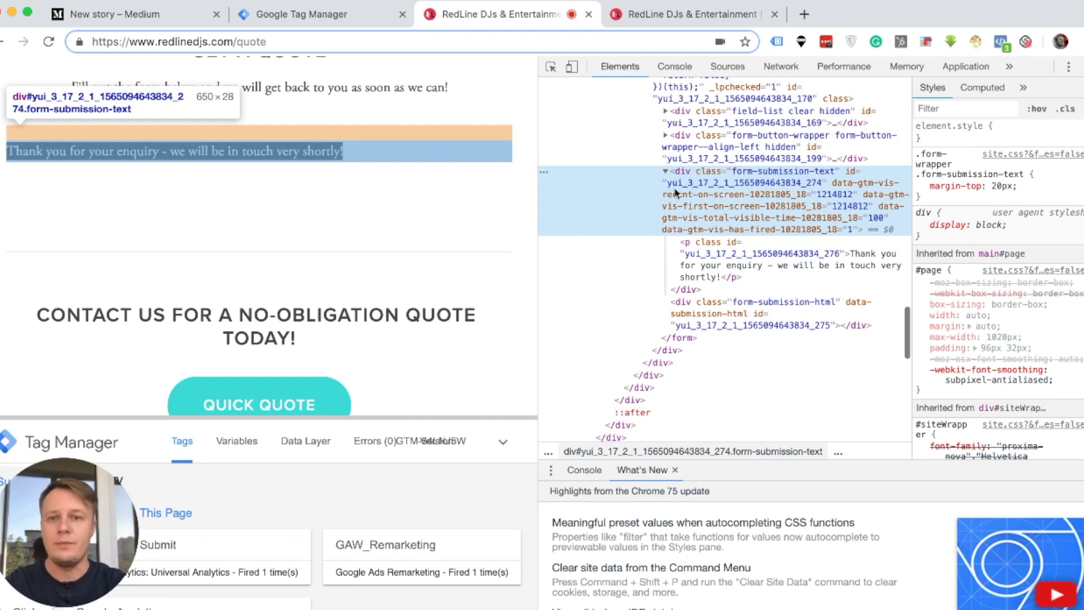
Step: Switch to Google Tag Manager and open the Form Submit tag's Success Element trigger configuration for editing
{"action": "key", "text": "ctrl+shift+Tab"}
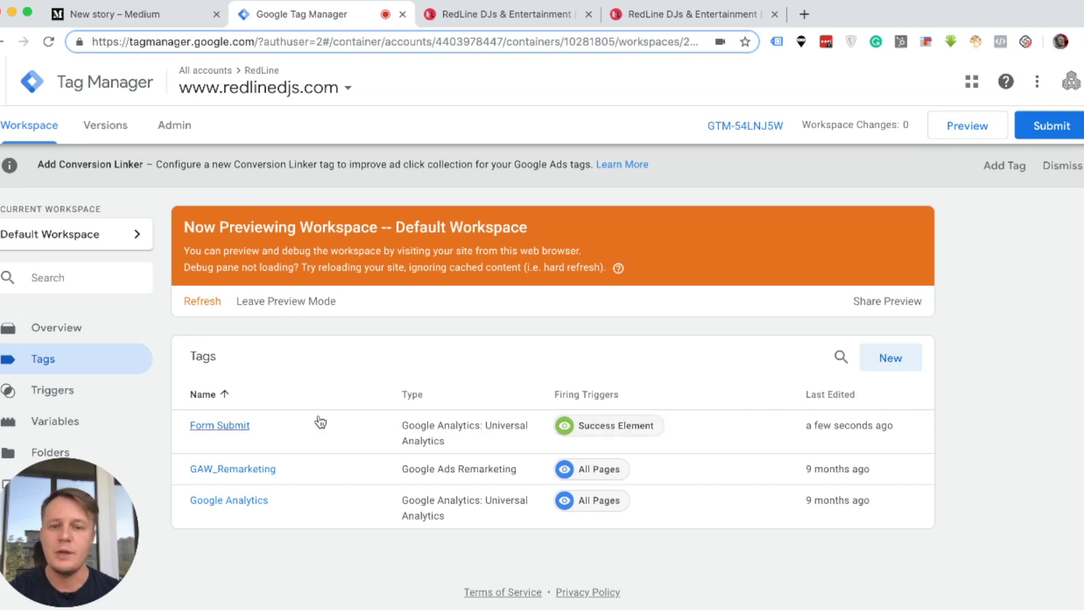
{"action": "left_click", "coordinate": [241, 427]}
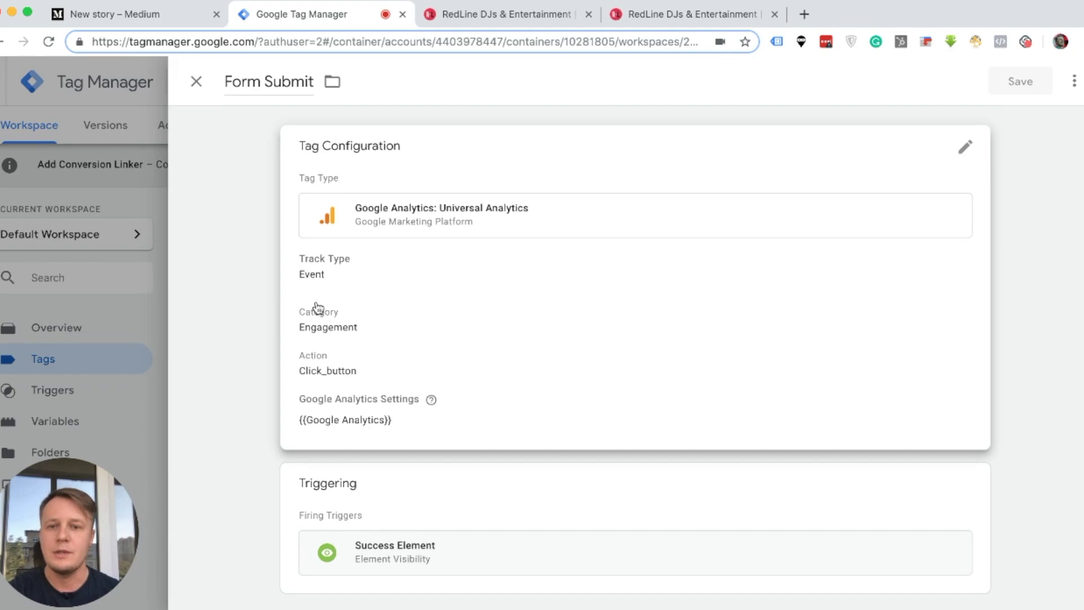
{"action": "left_click", "coordinate": [380, 546]}
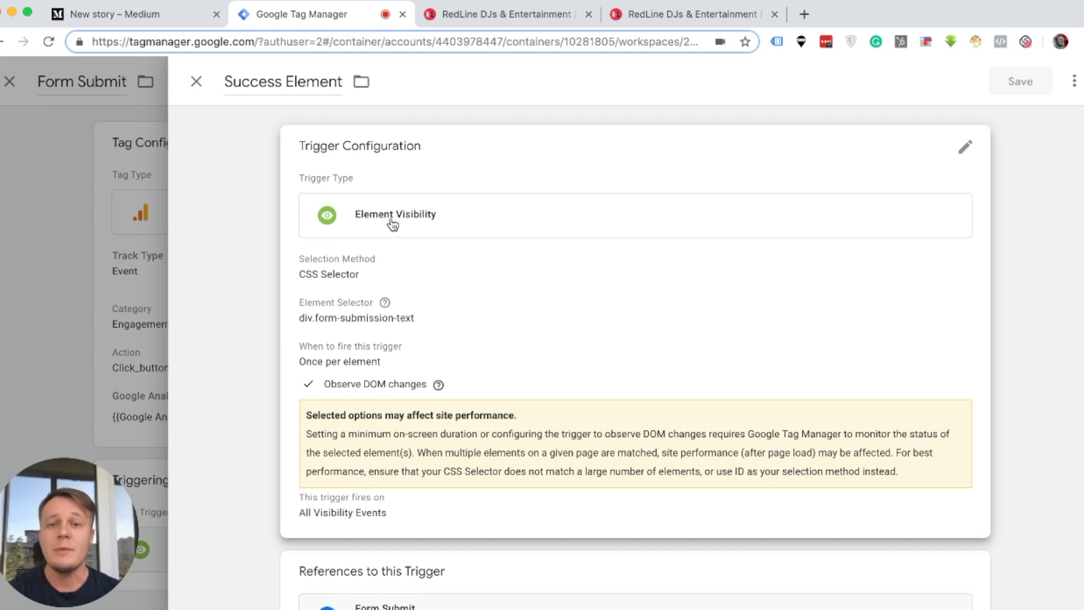
{"action": "left_click", "coordinate": [392, 221]}
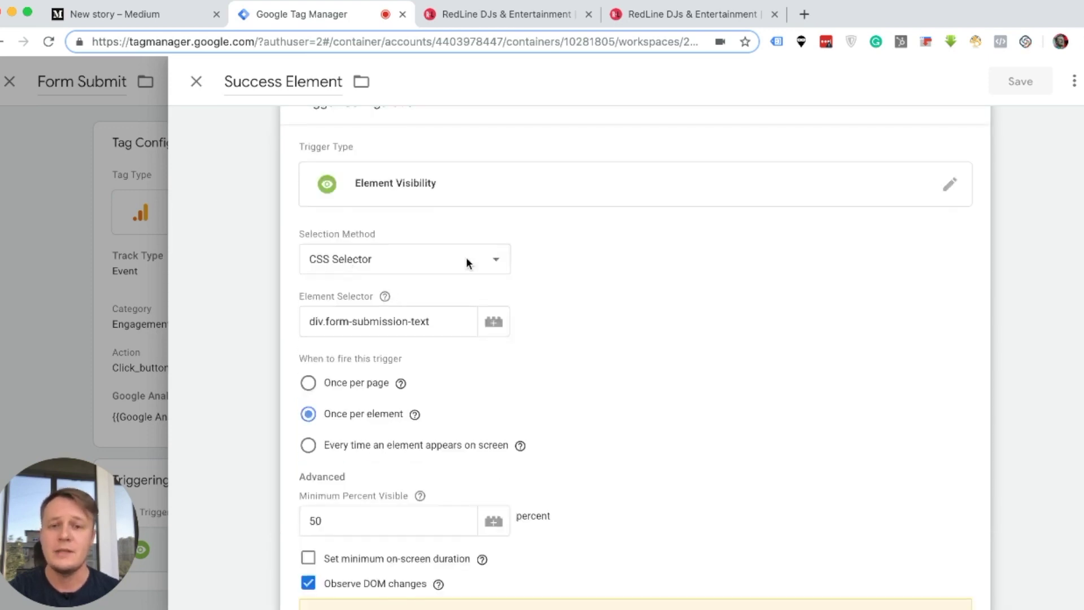
Step: Examine the trigger's selection method and element selector, comparing the selector with the thank-you message's div on the website
{"action": "left_click", "coordinate": [496, 258]}
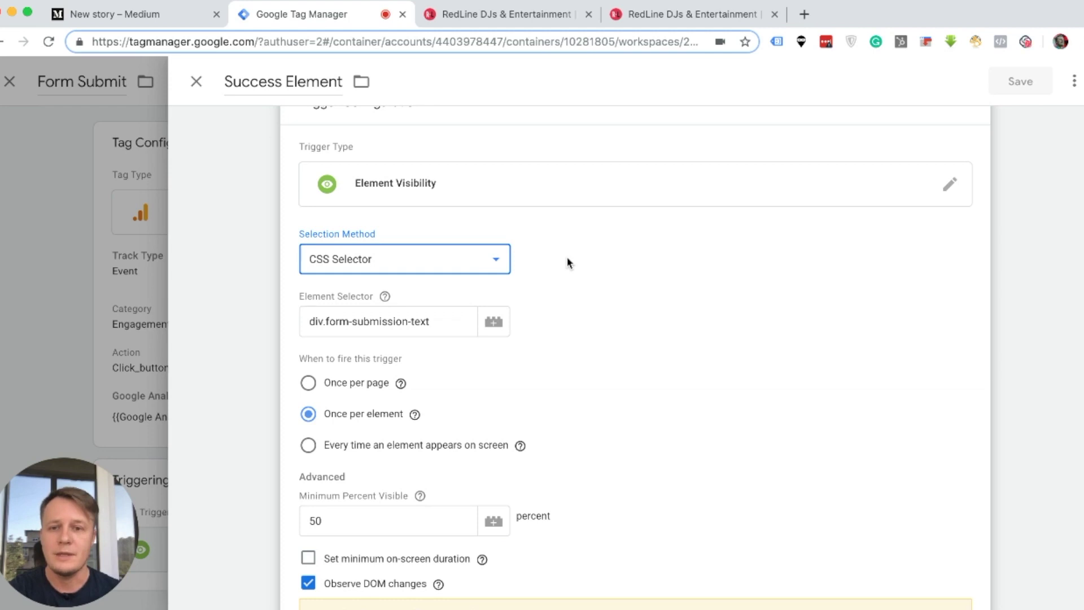
{"action": "left_click", "coordinate": [385, 296]}
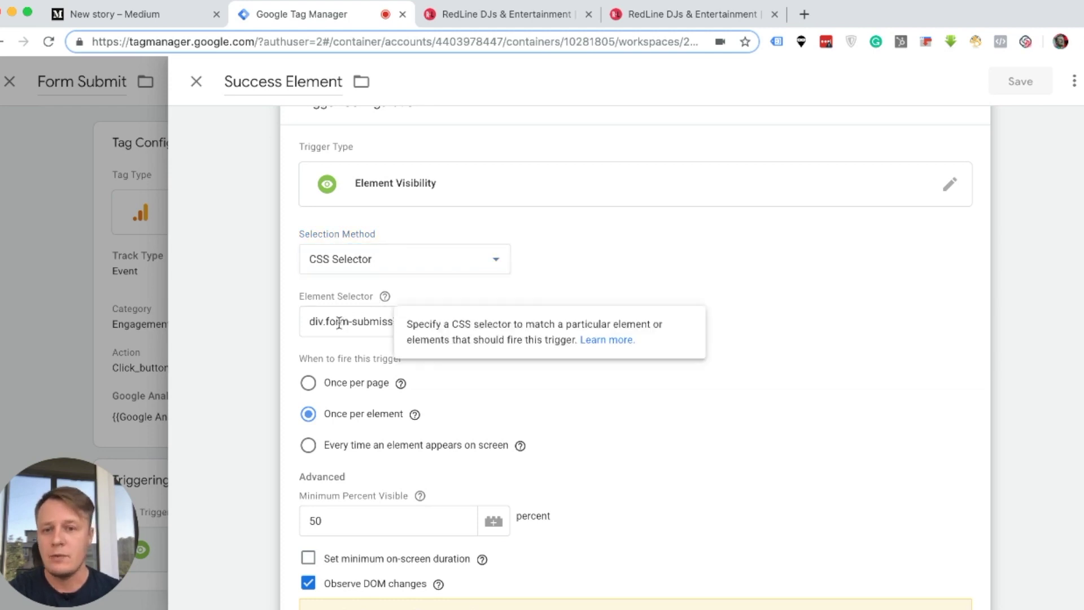
{"action": "triple_click", "coordinate": [339, 323]}
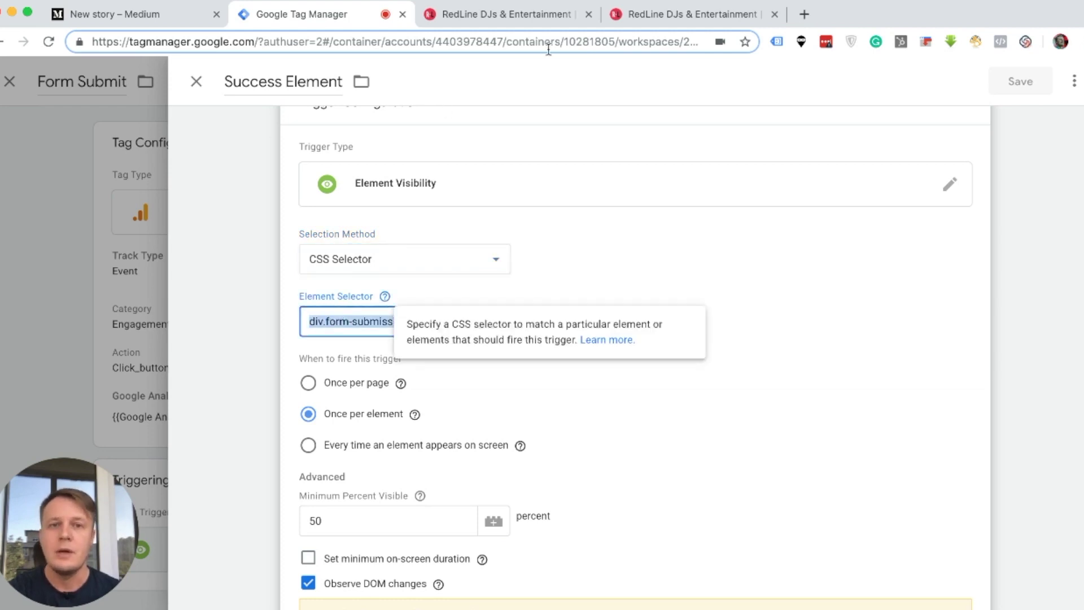
{"action": "left_click", "coordinate": [542, 17]}
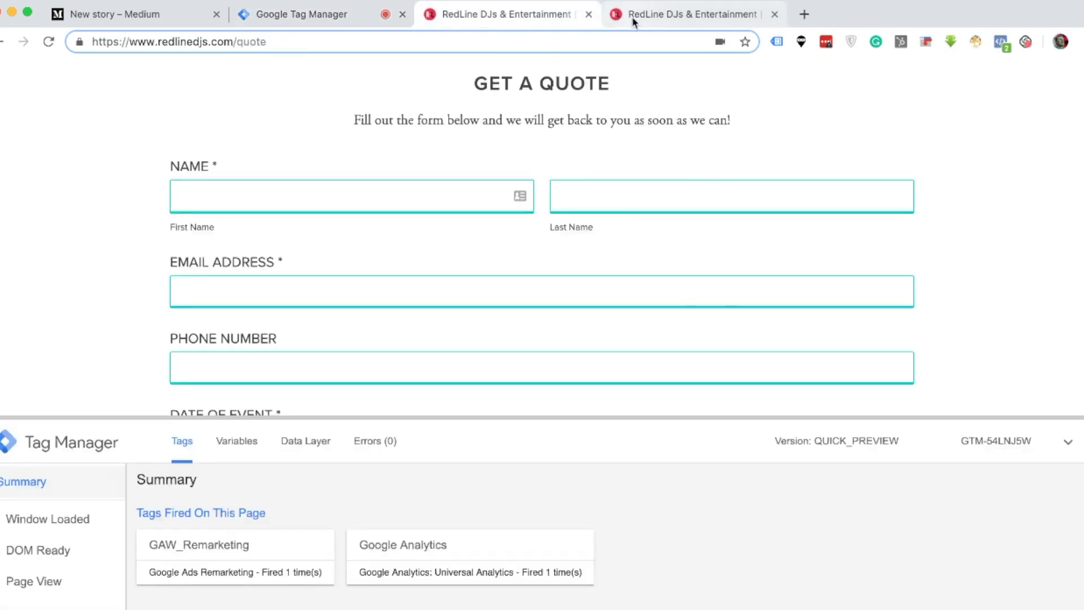
{"action": "left_click", "coordinate": [632, 16]}
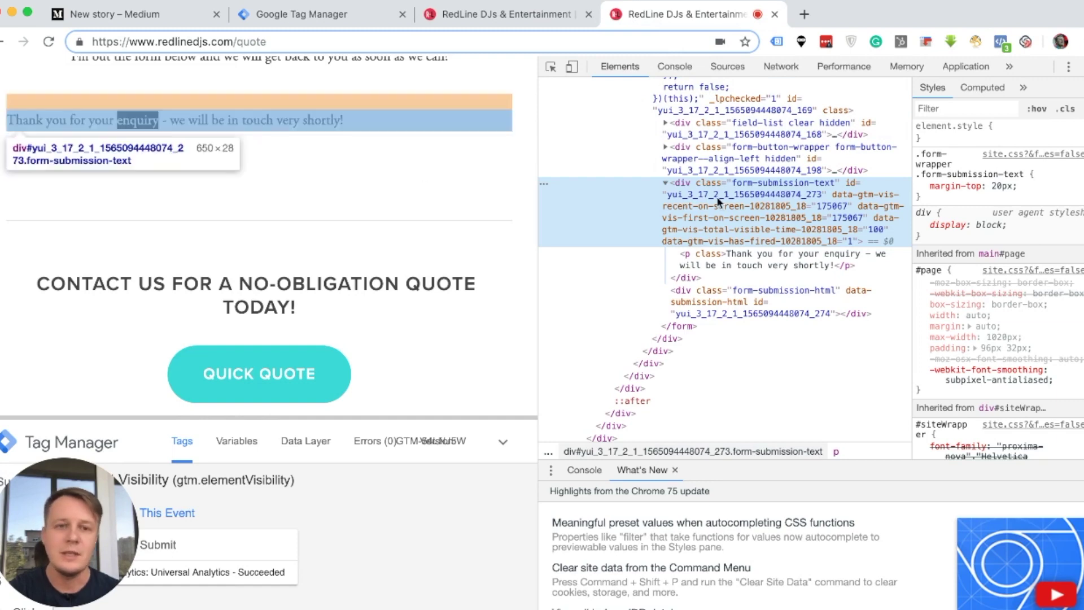
{"action": "left_click", "coordinate": [285, 14]}
{"action": "left_click", "coordinate": [325, 321]}
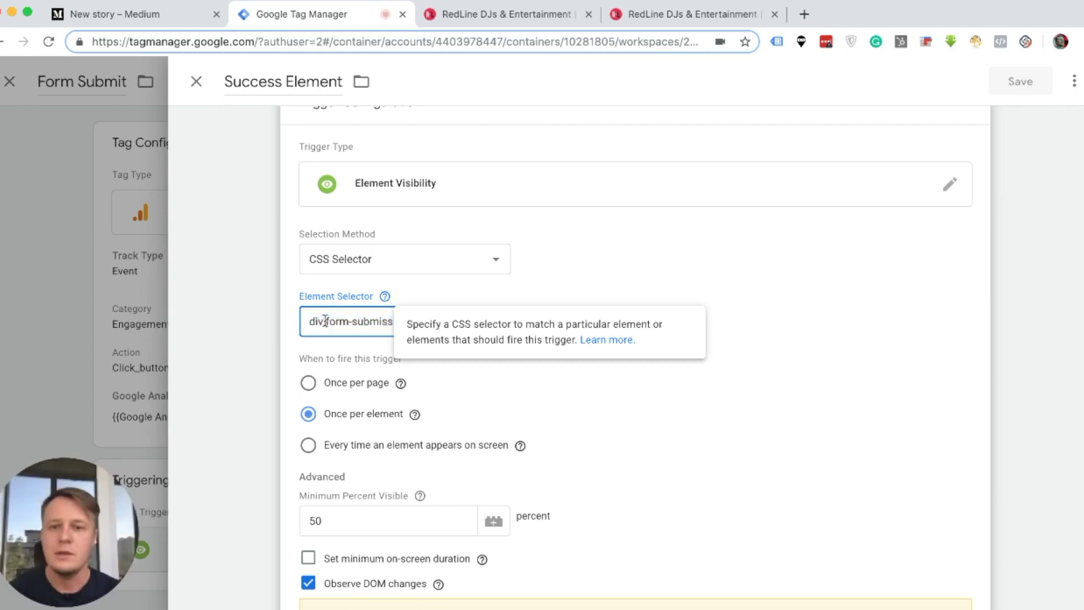
{"action": "left_click", "coordinate": [722, 370]}
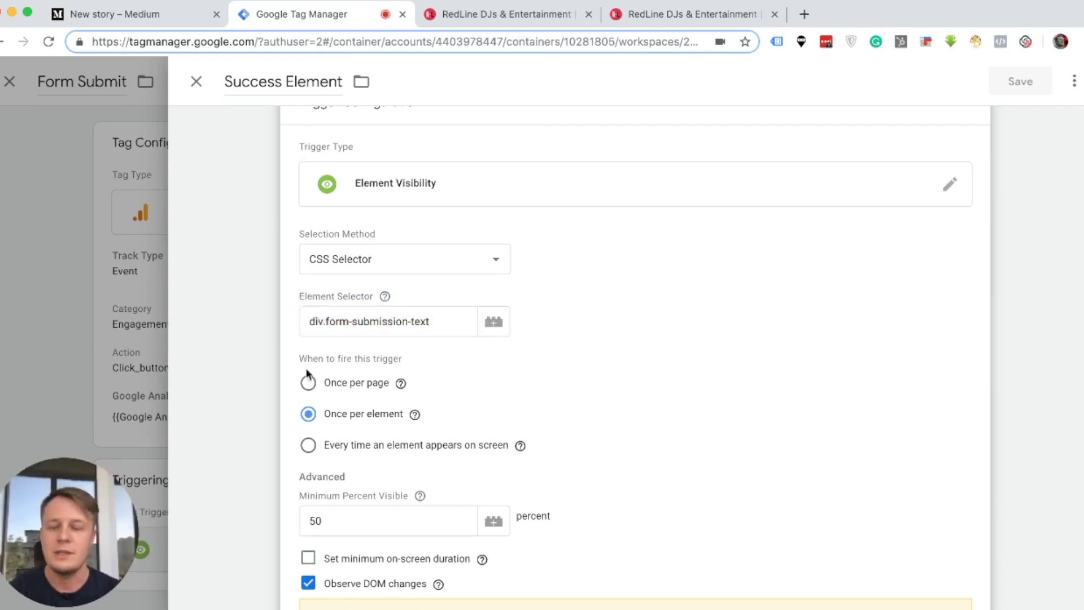
Step: Review the Success Element trigger's firing frequency, minimum visibility and DOM observation settings, and close it without changes
{"action": "scroll", "coordinate": [291, 394], "scroll_direction": "down", "scroll_amount": 3}
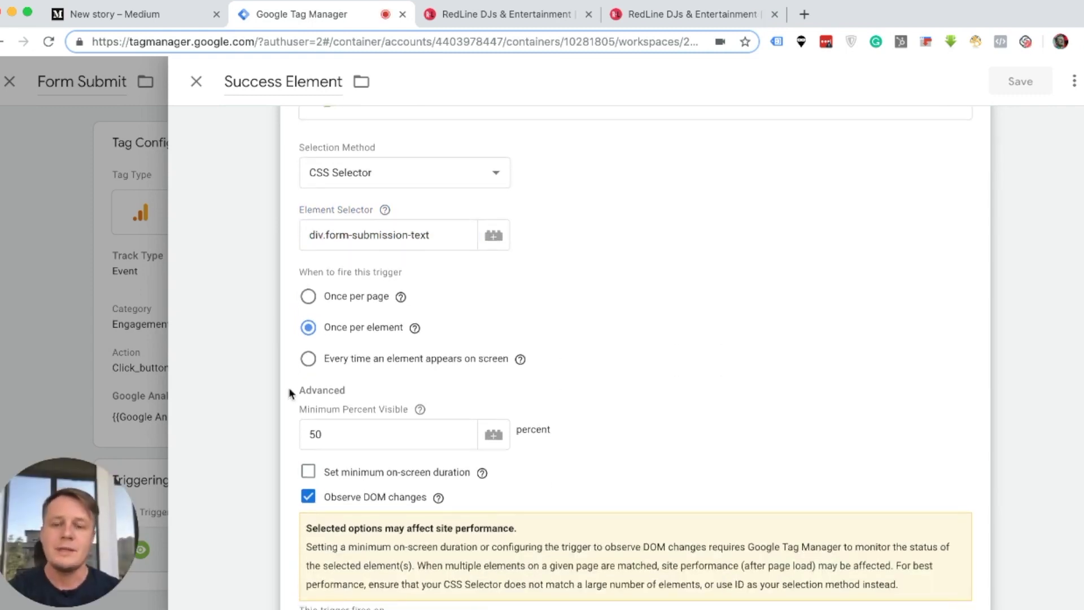
{"action": "scroll", "coordinate": [291, 394], "scroll_direction": "down", "scroll_amount": 2}
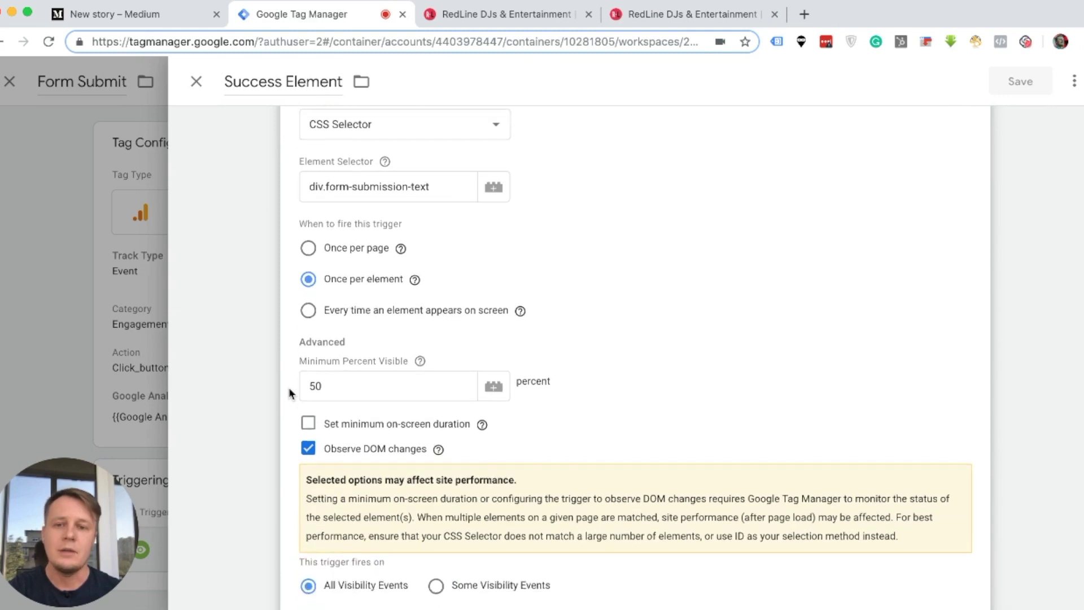
{"action": "scroll", "coordinate": [289, 387], "scroll_direction": "down", "scroll_amount": 2}
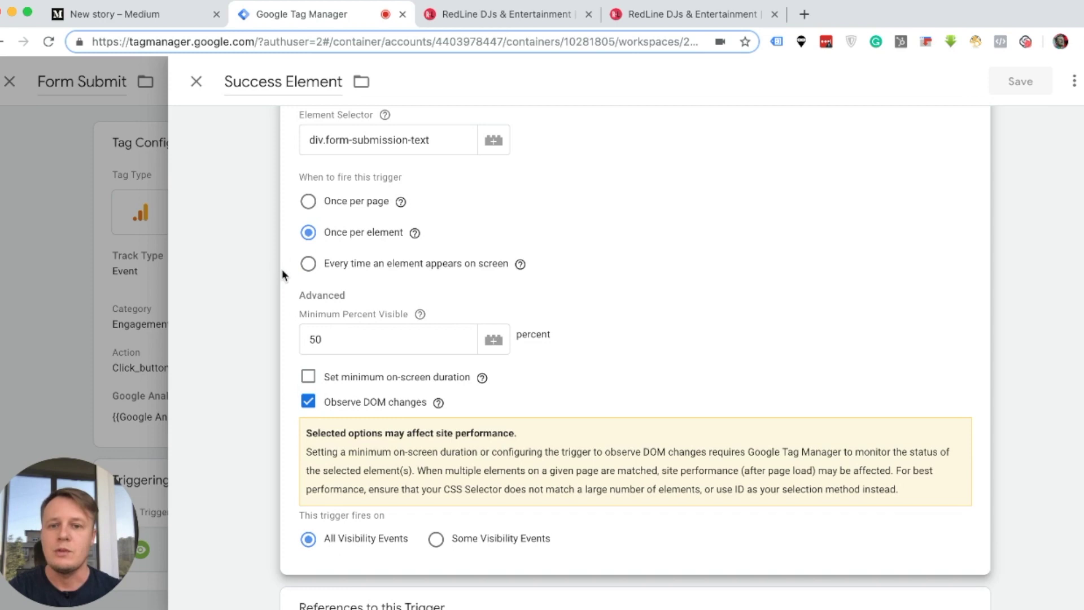
{"action": "scroll", "coordinate": [282, 275], "scroll_direction": "down", "scroll_amount": 3}
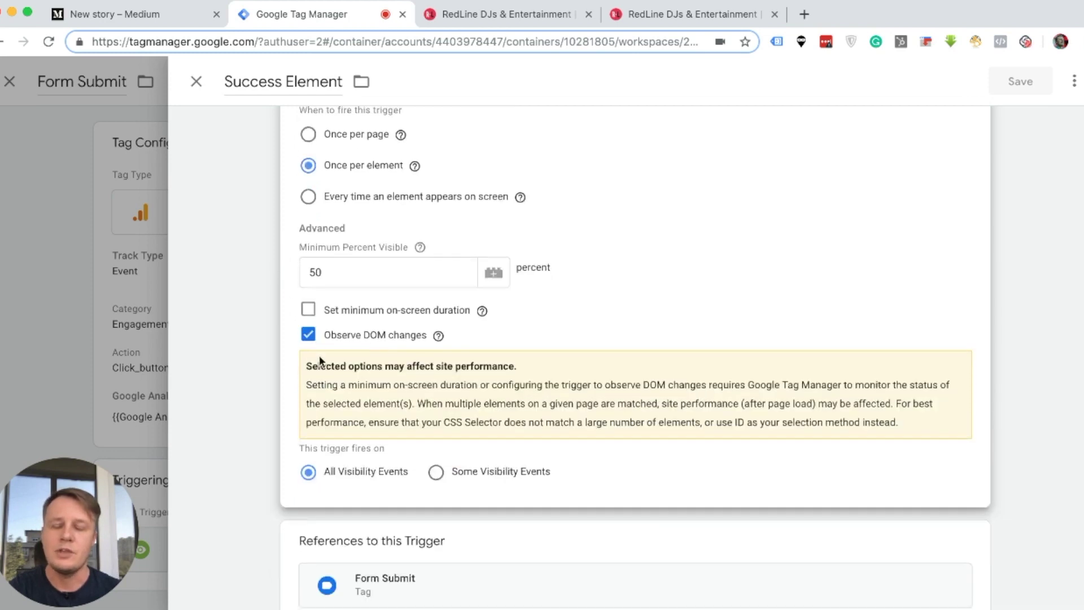
{"action": "scroll", "coordinate": [286, 369], "scroll_direction": "down", "scroll_amount": 2}
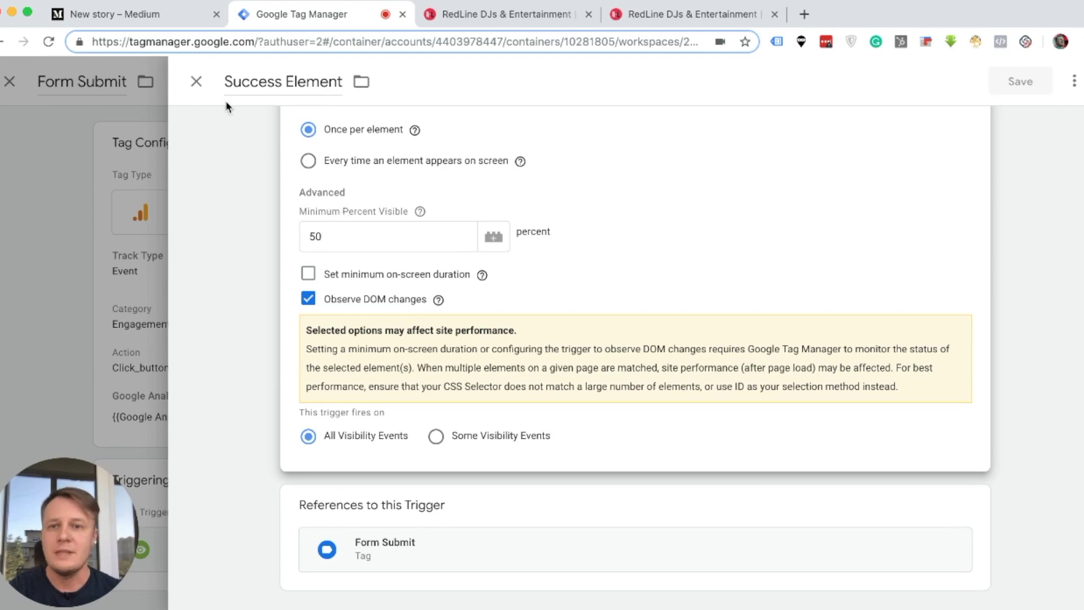
{"action": "left_click", "coordinate": [196, 81]}
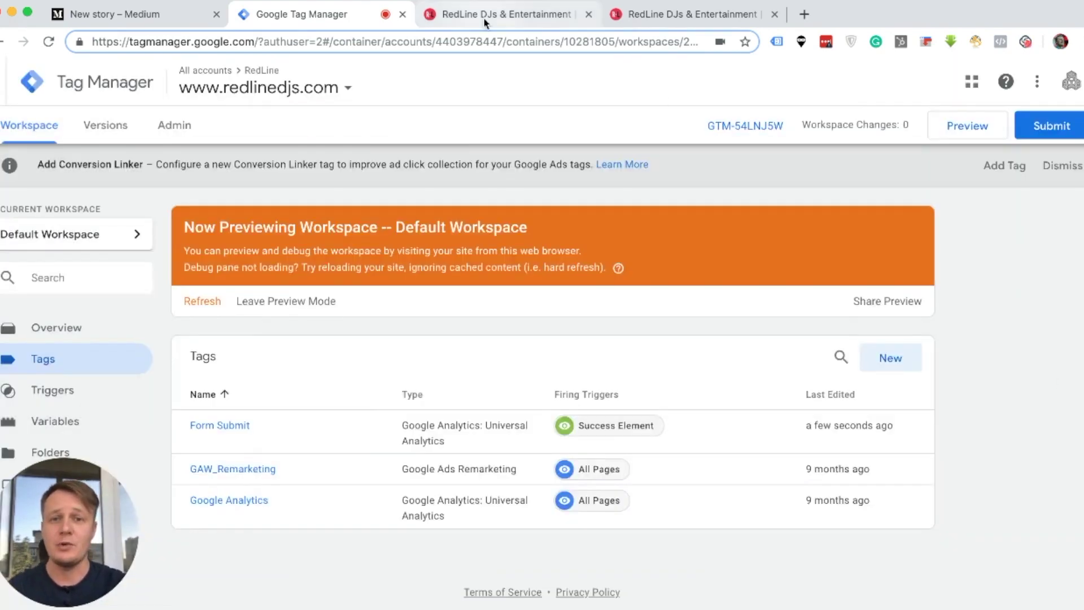
Step: Switch to the website's quote form and enter Test as both the first and last name
{"action": "left_click", "coordinate": [484, 22]}
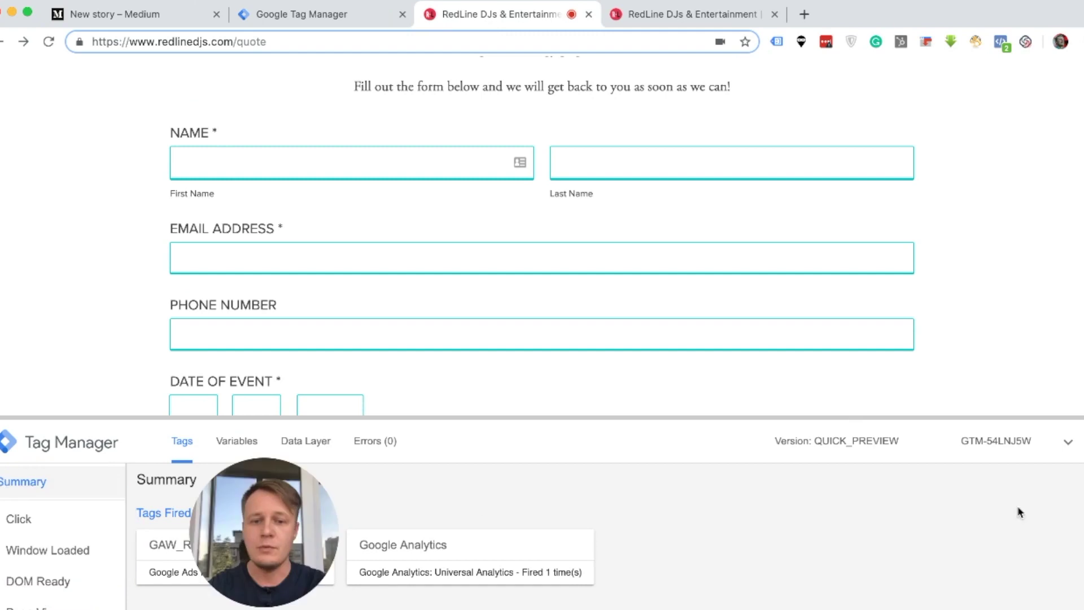
{"action": "left_click_drag", "start_coordinate": [273, 508], "coordinate": [910, 503]}
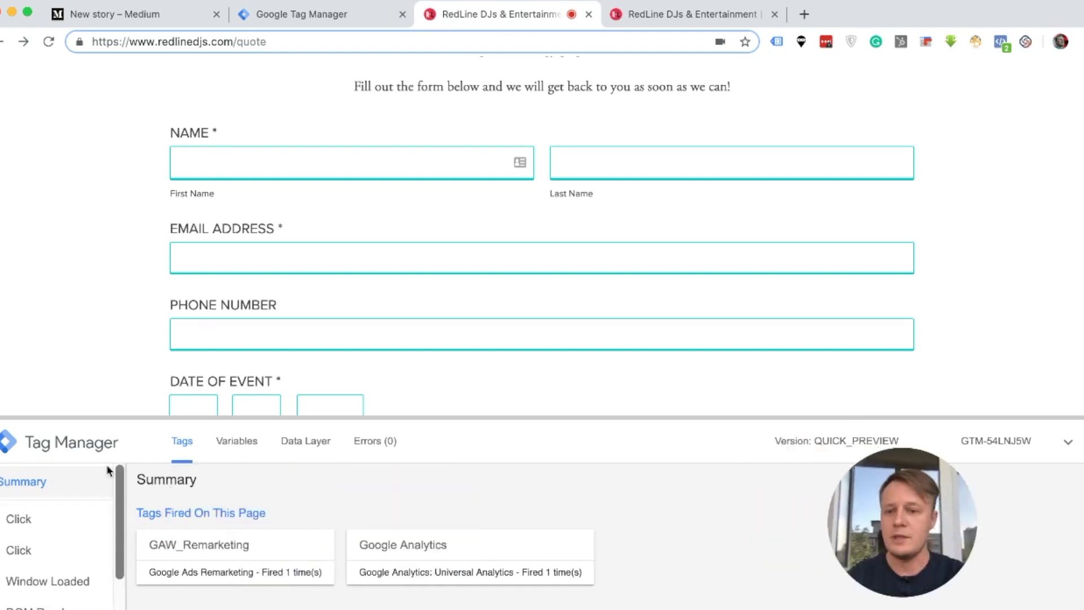
{"action": "left_click", "coordinate": [196, 160]}
{"action": "type", "text": "Te"}
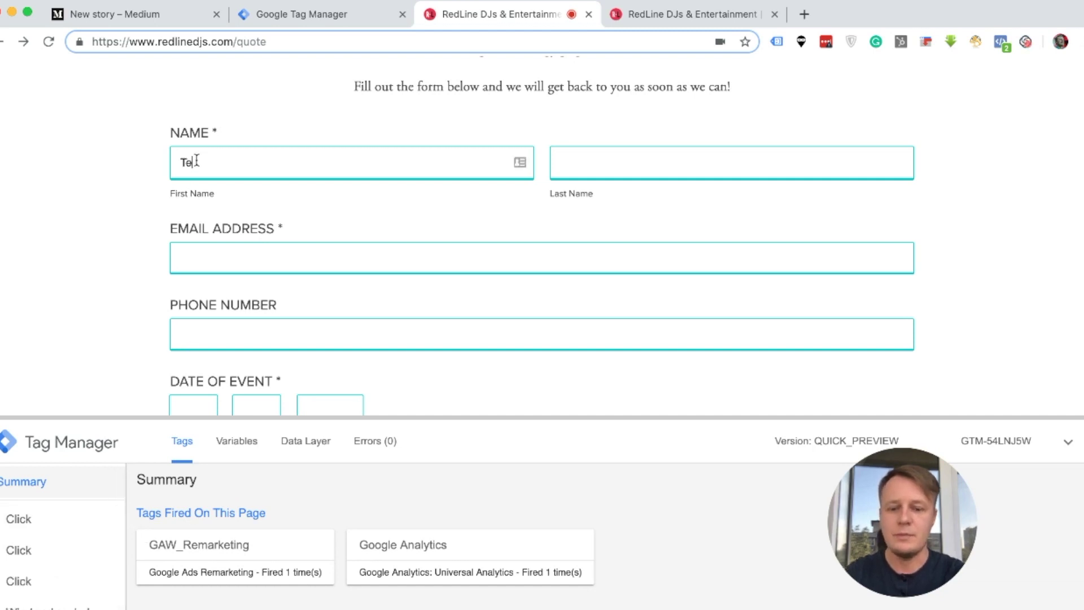
{"action": "type", "text": "st"}
{"action": "left_click", "coordinate": [567, 162]}
{"action": "type", "text": "Test"}
Step: Fill in the form's email address and set the date of event to day 11, month 11, year 2020
{"action": "scroll", "coordinate": [398, 198], "scroll_direction": "down", "scroll_amount": 3}
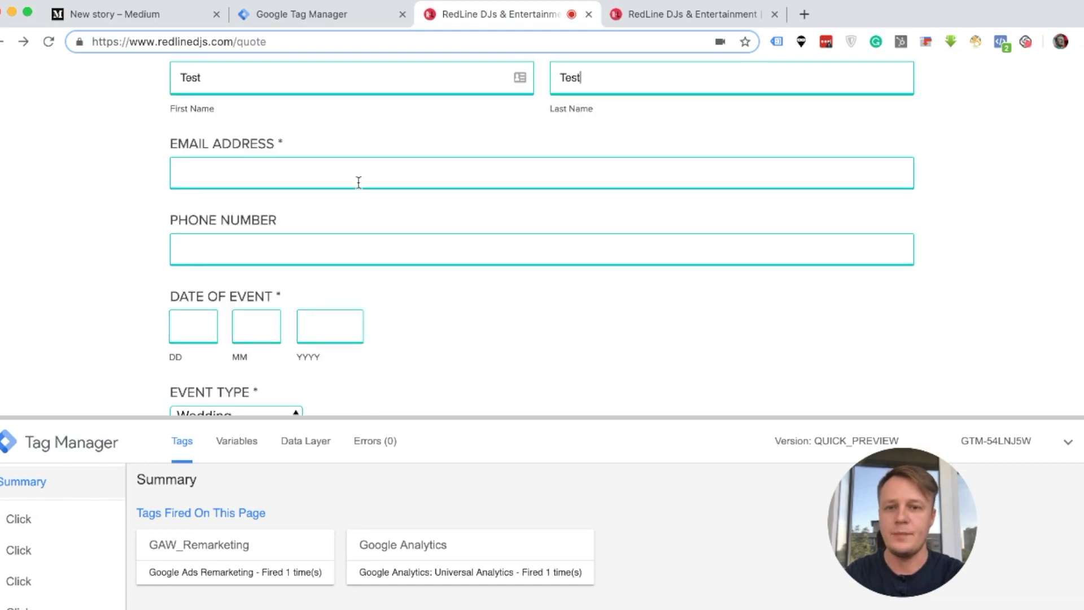
{"action": "type", "text": "test@"}
{"action": "left_click", "coordinate": [290, 204]}
{"action": "scroll", "coordinate": [288, 220], "scroll_direction": "down", "scroll_amount": 3}
{"action": "left_click", "coordinate": [204, 249]}
{"action": "type", "text": "11"}
{"action": "left_click", "coordinate": [246, 249]}
{"action": "type", "text": "11"}
{"action": "left_click", "coordinate": [329, 246]}
{"action": "type", "text": "2020"}
Step: Enter Test as the venue name and venue location, and set the guest count to 100
{"action": "scroll", "coordinate": [220, 282], "scroll_direction": "down", "scroll_amount": 3}
{"action": "left_click", "coordinate": [215, 296]}
{"action": "type", "text": "Test"}
{"action": "scroll", "coordinate": [194, 286], "scroll_direction": "down", "scroll_amount": 2}
{"action": "left_click", "coordinate": [196, 310]}
{"action": "type", "text": "Test"}
{"action": "scroll", "coordinate": [196, 309], "scroll_direction": "down", "scroll_amount": 3}
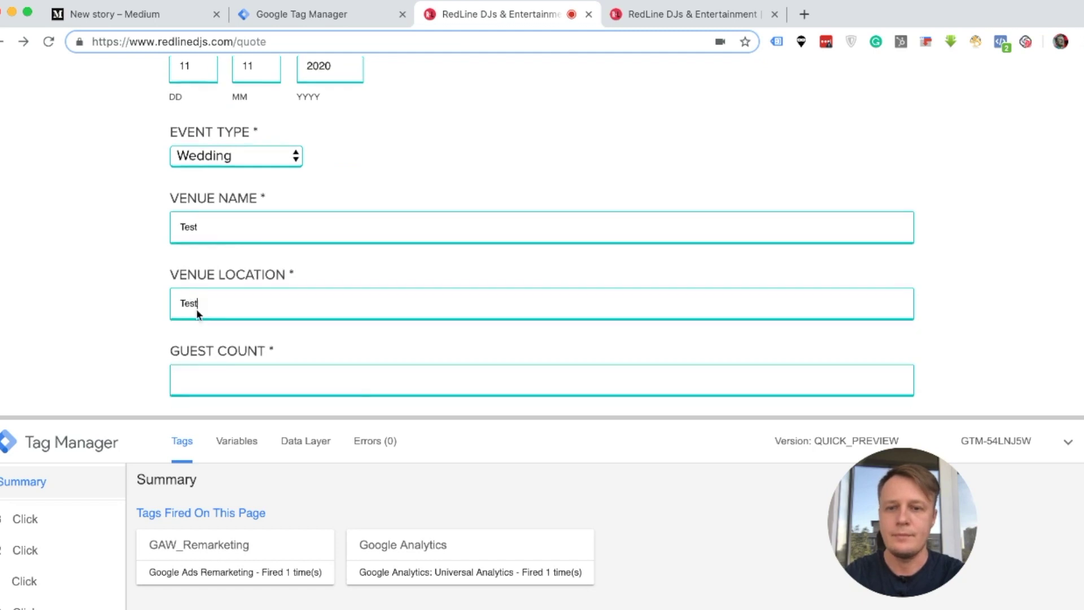
{"action": "type", "text": "100"}
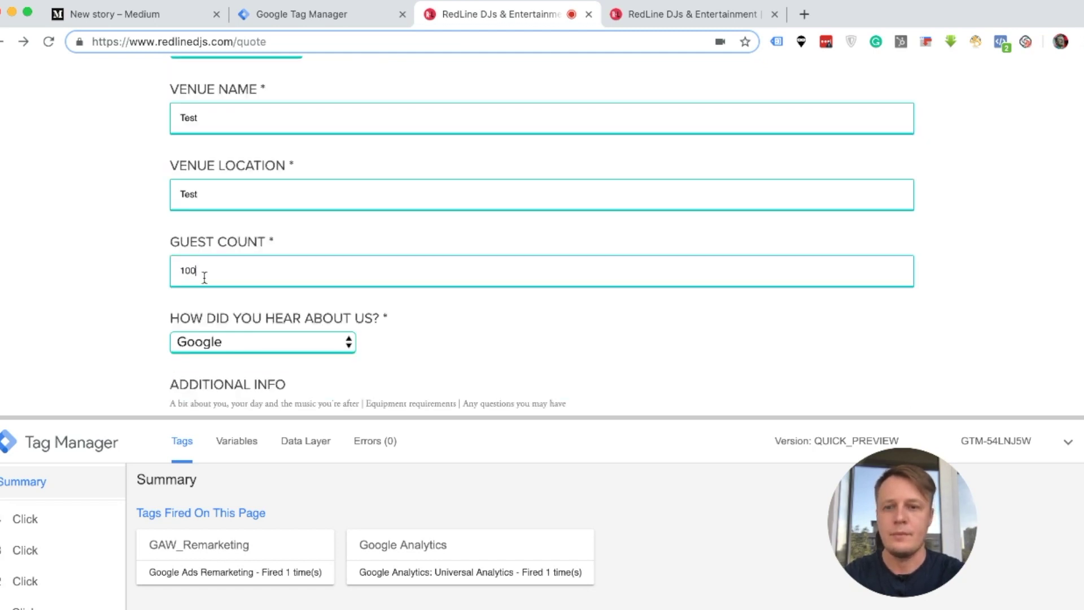
Step: Submit the quote form and open the Element Visibility event in the Tag Manager preview to check which tags fired
{"action": "scroll", "coordinate": [118, 289], "scroll_direction": "down", "scroll_amount": 1}
{"action": "scroll", "coordinate": [119, 294], "scroll_direction": "down", "scroll_amount": 5}
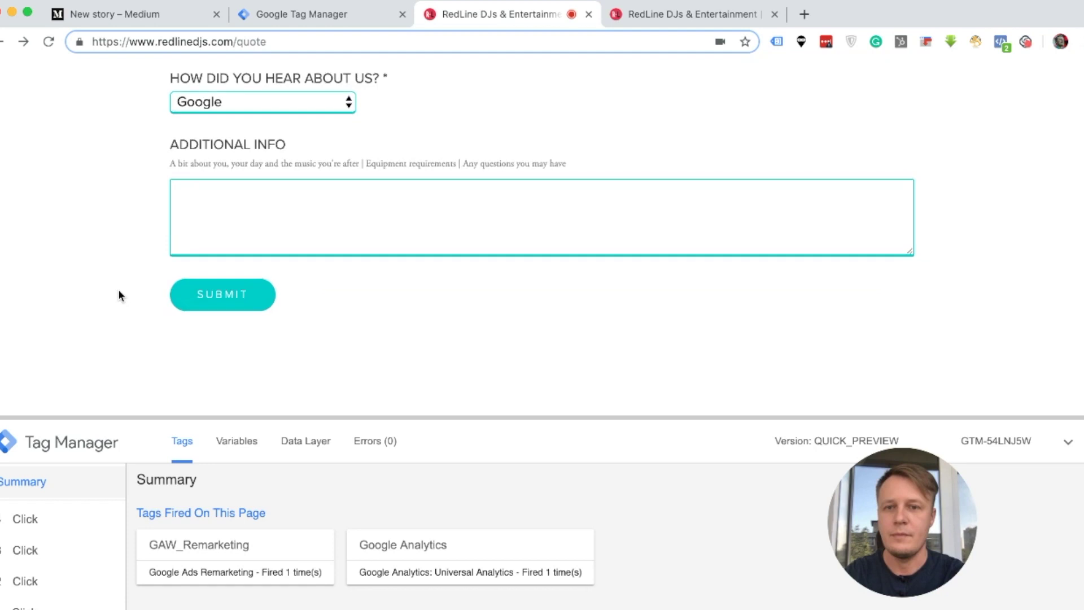
{"action": "left_click", "coordinate": [215, 299]}
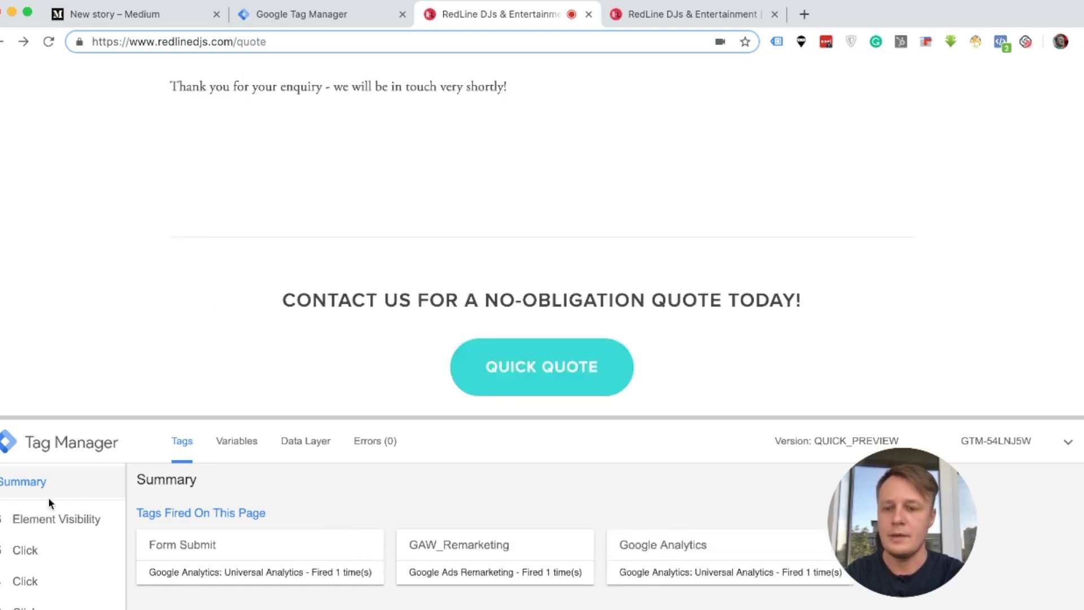
{"action": "left_click", "coordinate": [54, 519]}
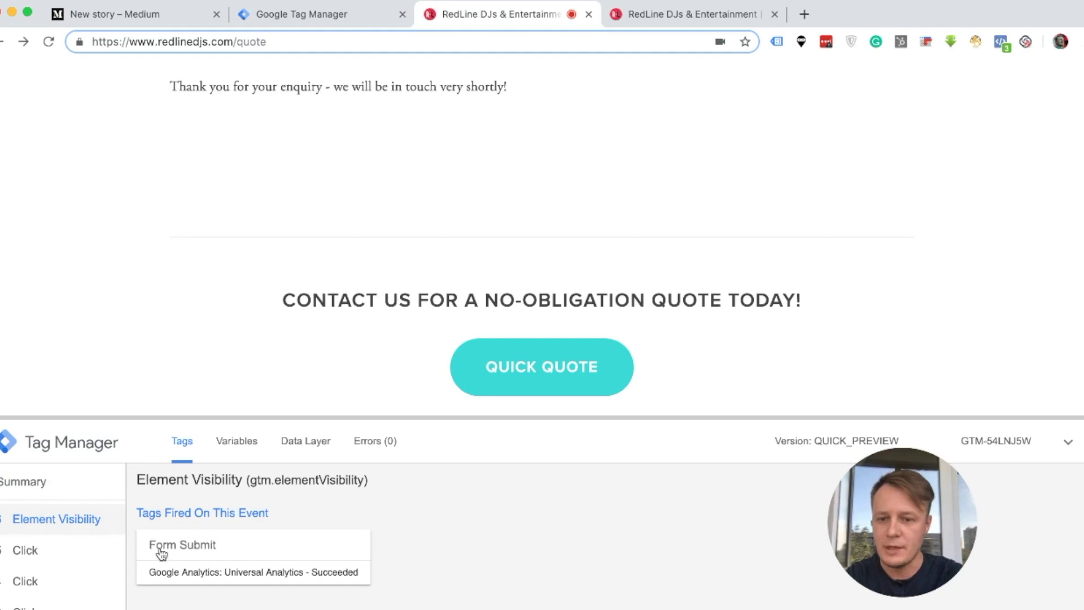